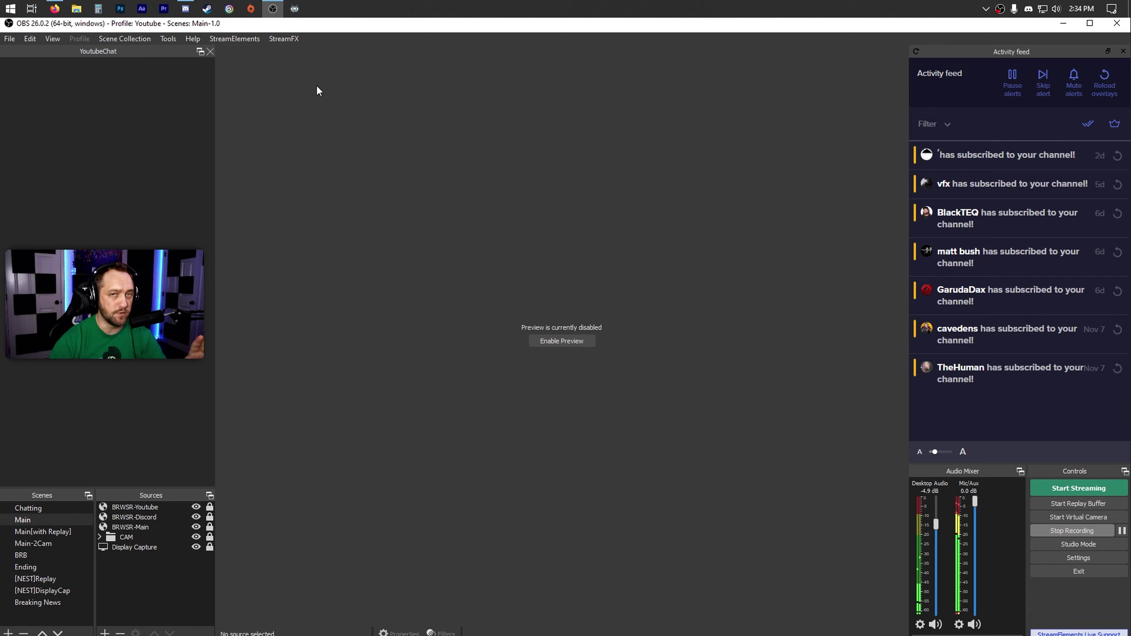
- Open View > Docks > Custom Browser Docks, then bring Firefox's YouTube Studio live page forward
click(167, 38)
click(446, 99)
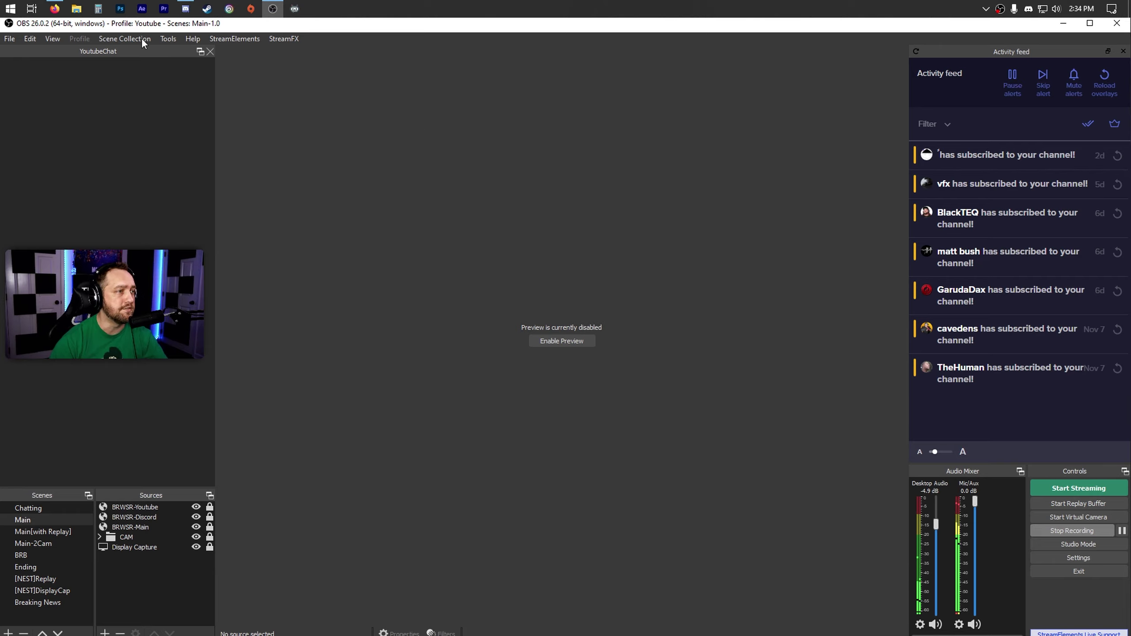
click(127, 38)
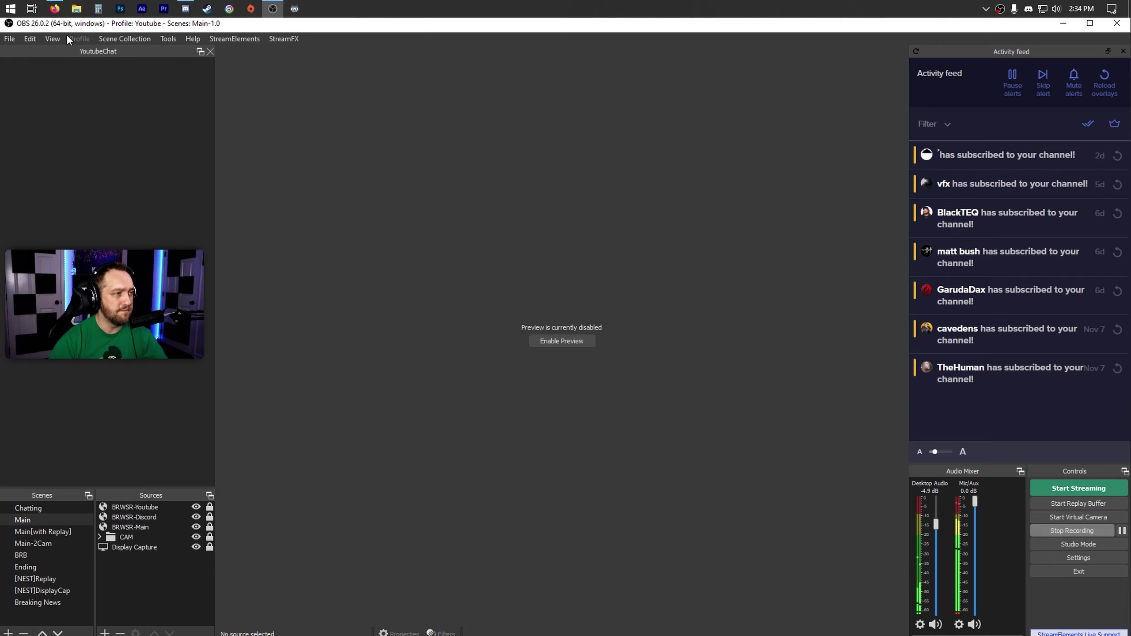
click(52, 39)
click(53, 39)
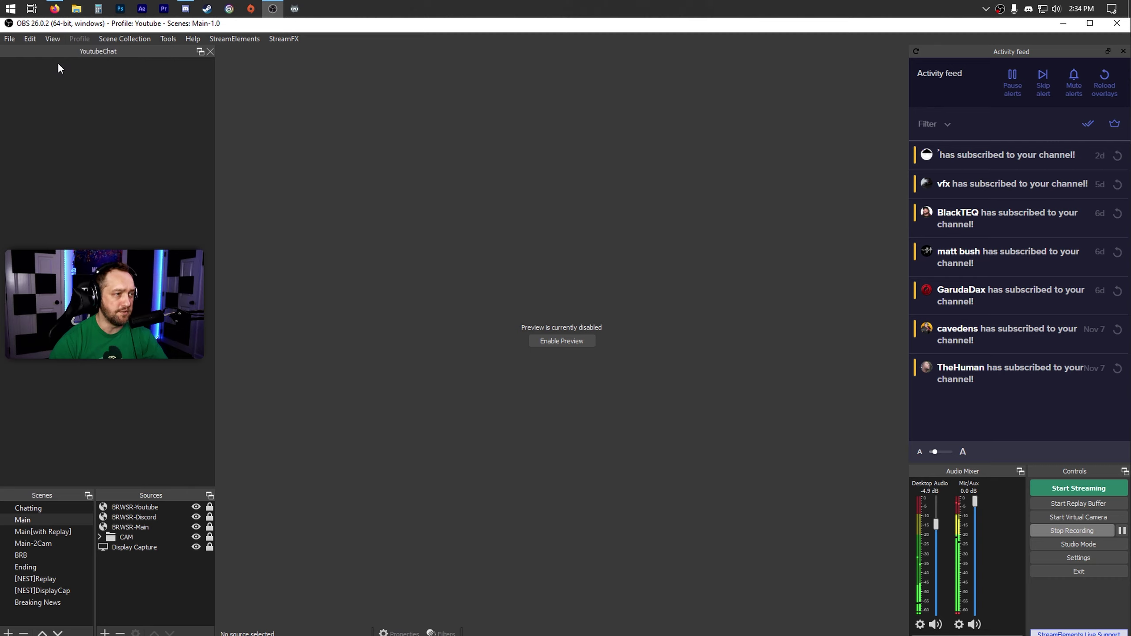
click(58, 36)
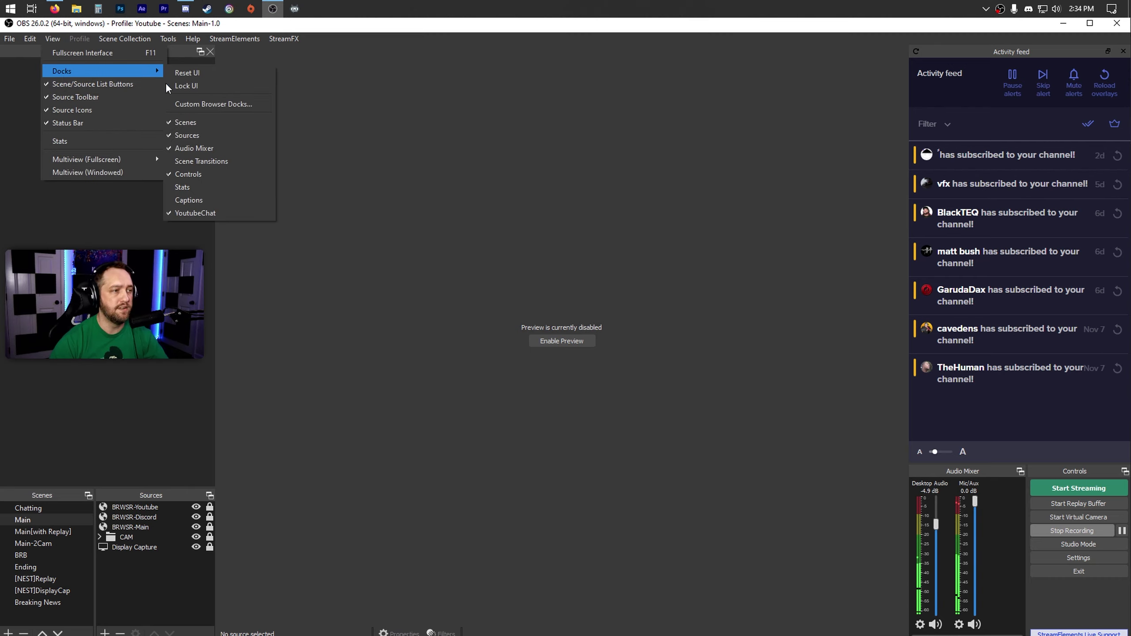
click(182, 106)
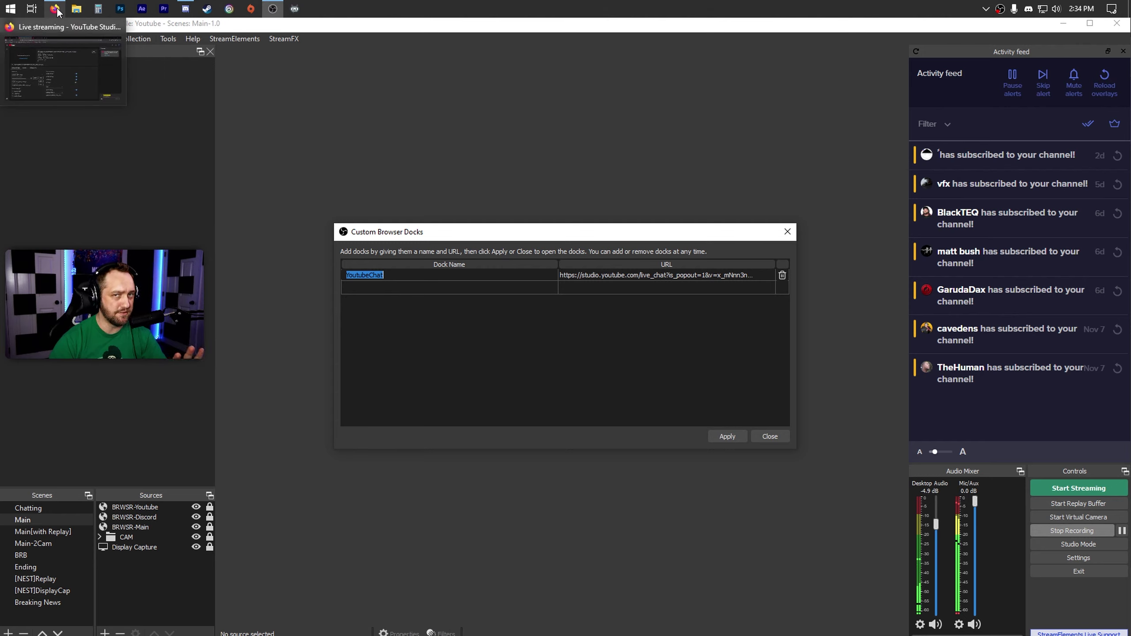
mouse_move(55, 9)
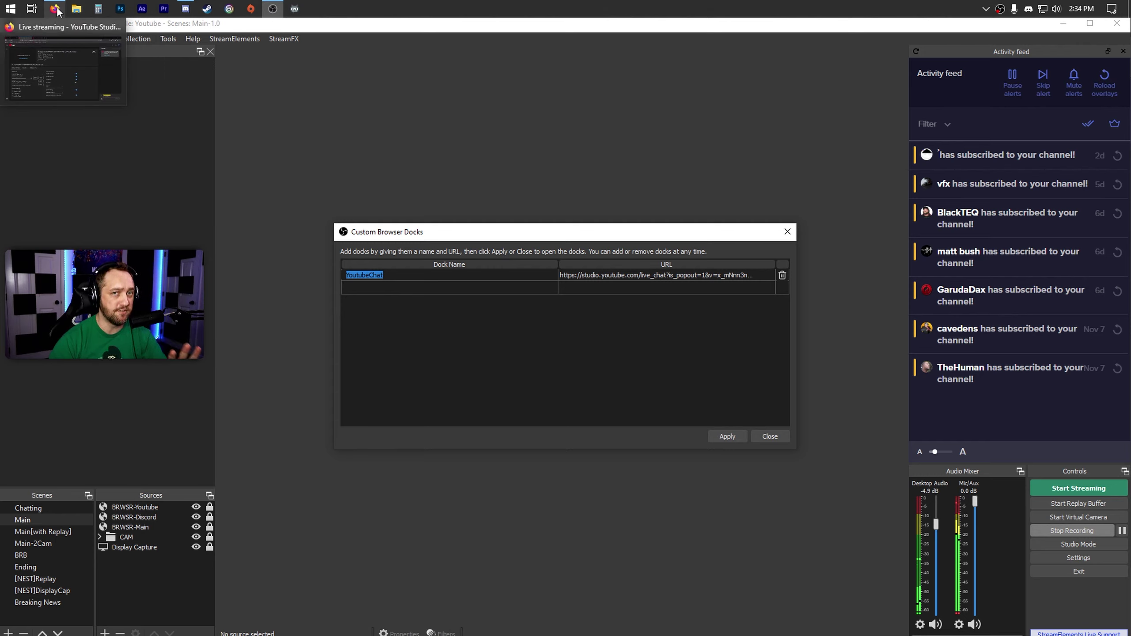
click(56, 9)
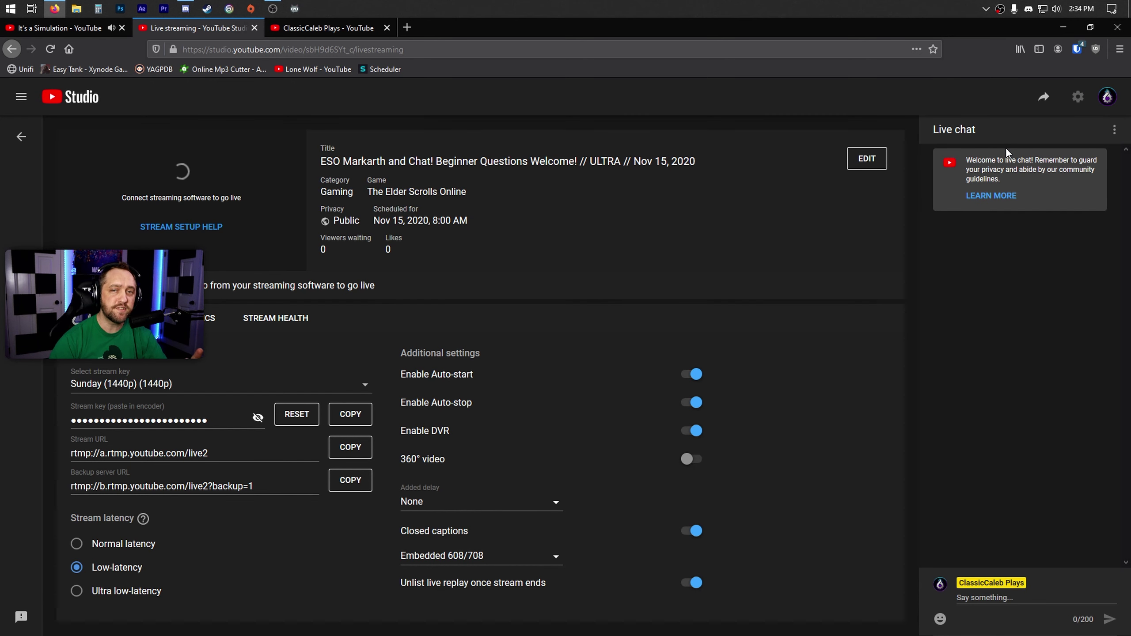
- Pop out YouTube Studio's live chat, copy the popout window's full URL, and close it
click(1115, 130)
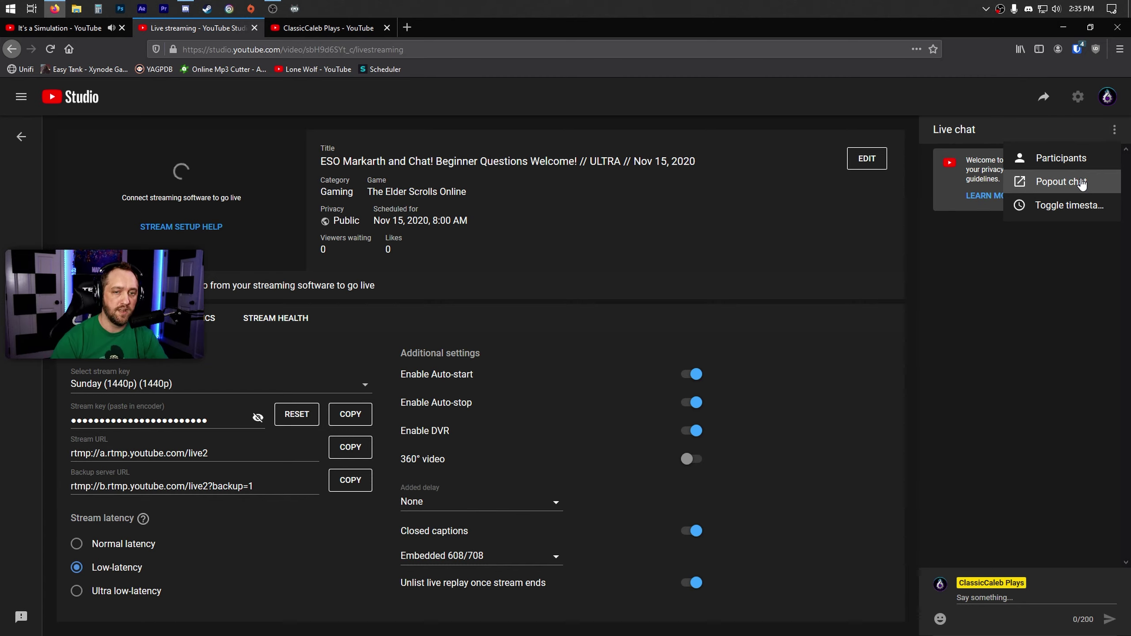
click(1074, 185)
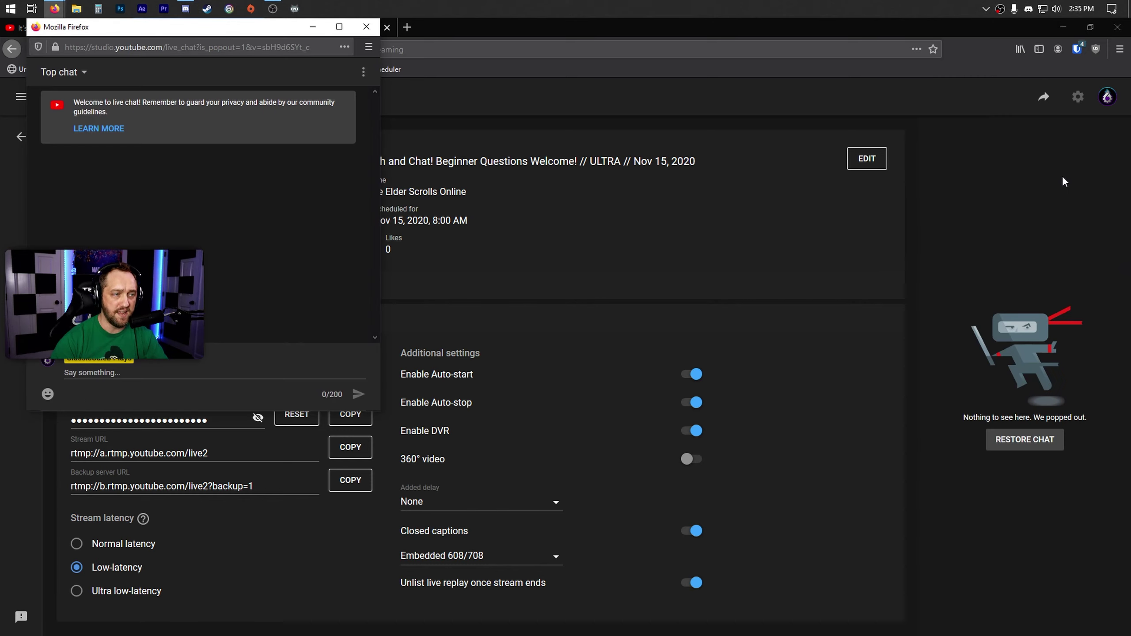
double_click(181, 46)
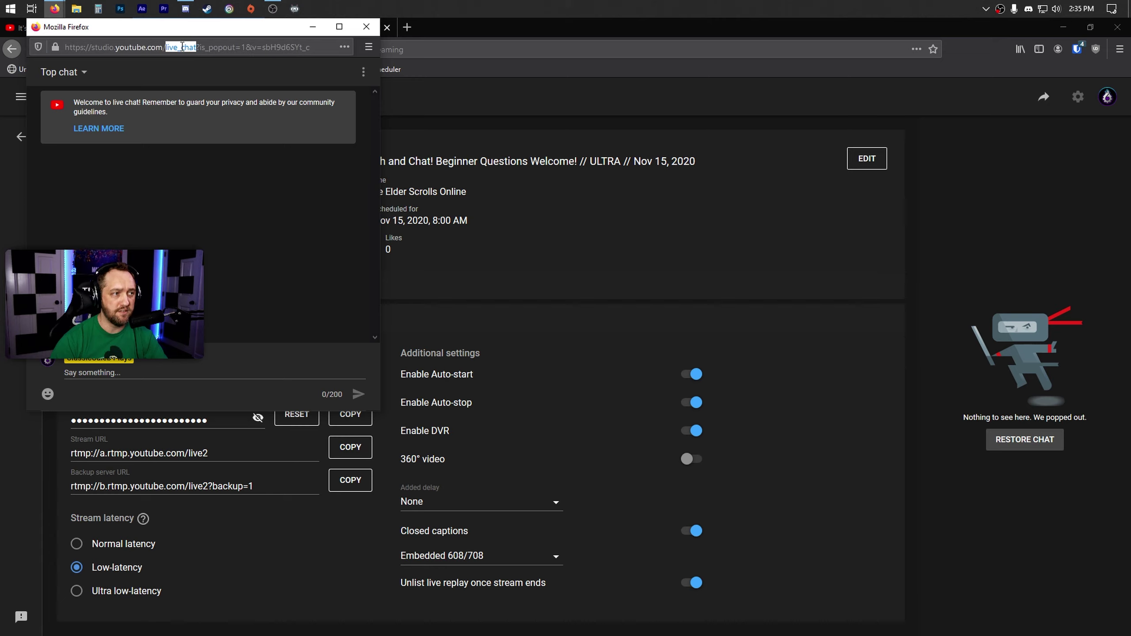
triple_click(181, 47)
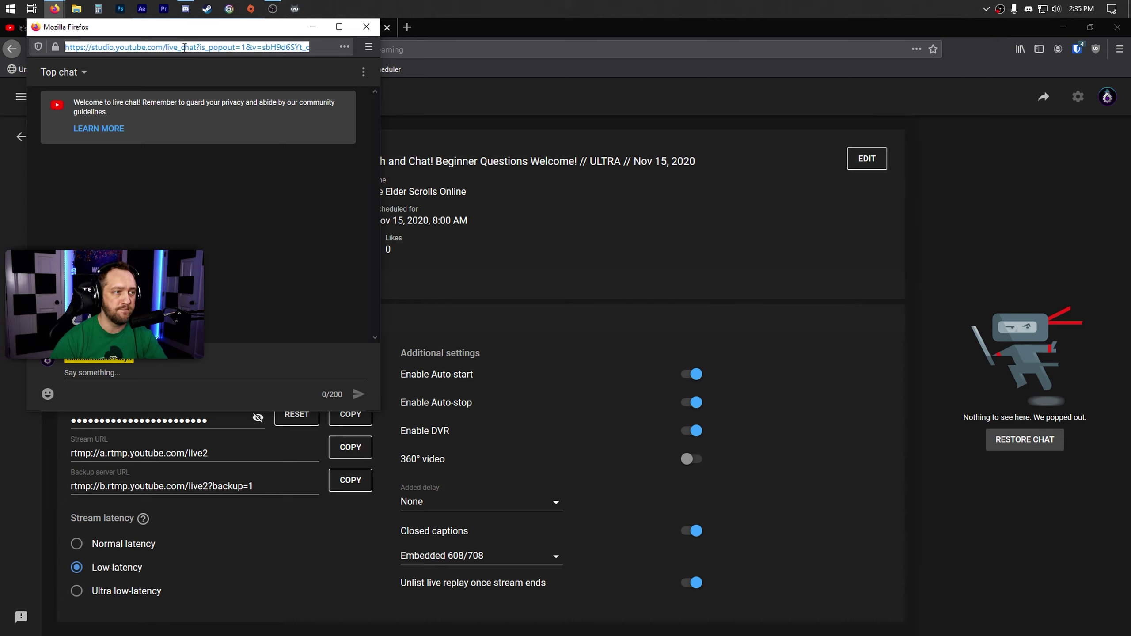
right_click(185, 47)
click(199, 87)
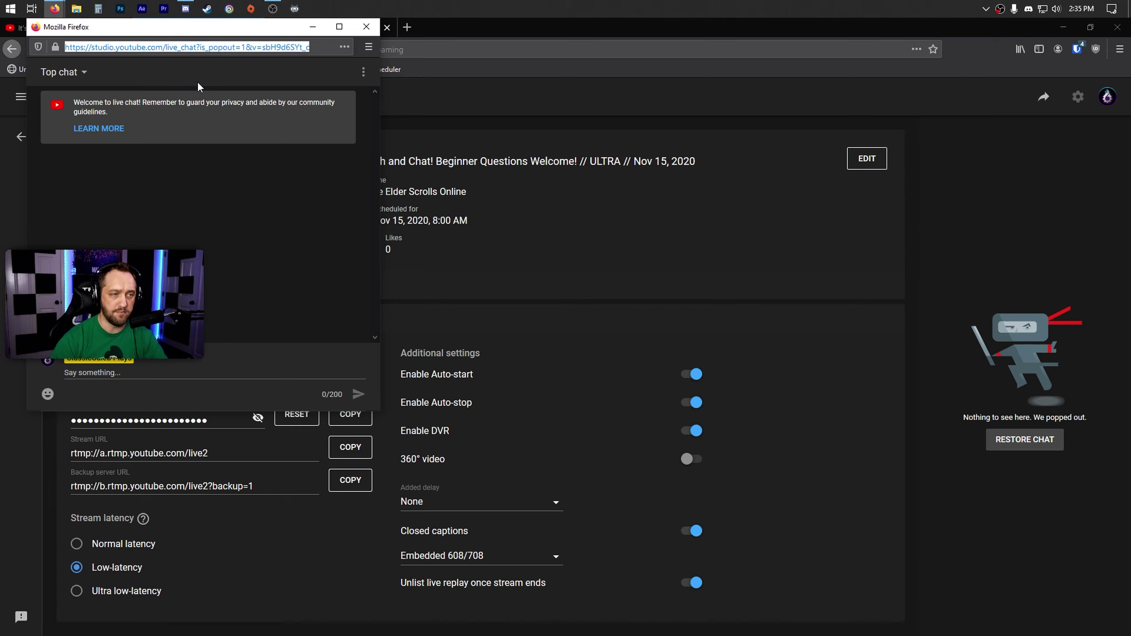
click(365, 27)
mouse_move(272, 9)
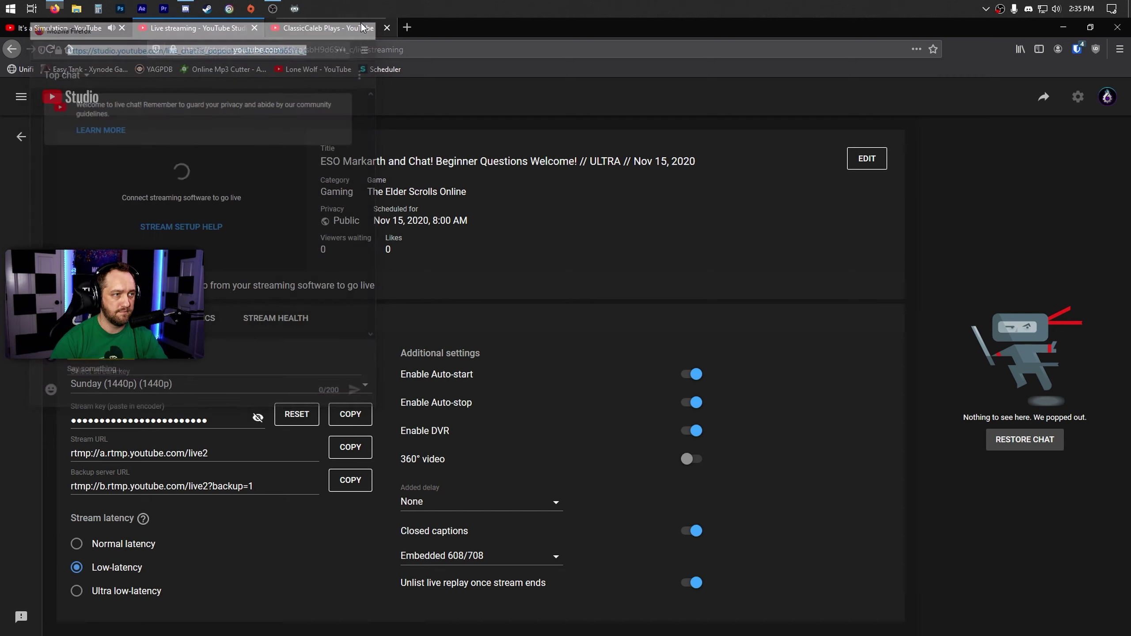
- Paste the copied popout chat URL into the YoutubeChat dock's URL cell and check its ending
click(275, 7)
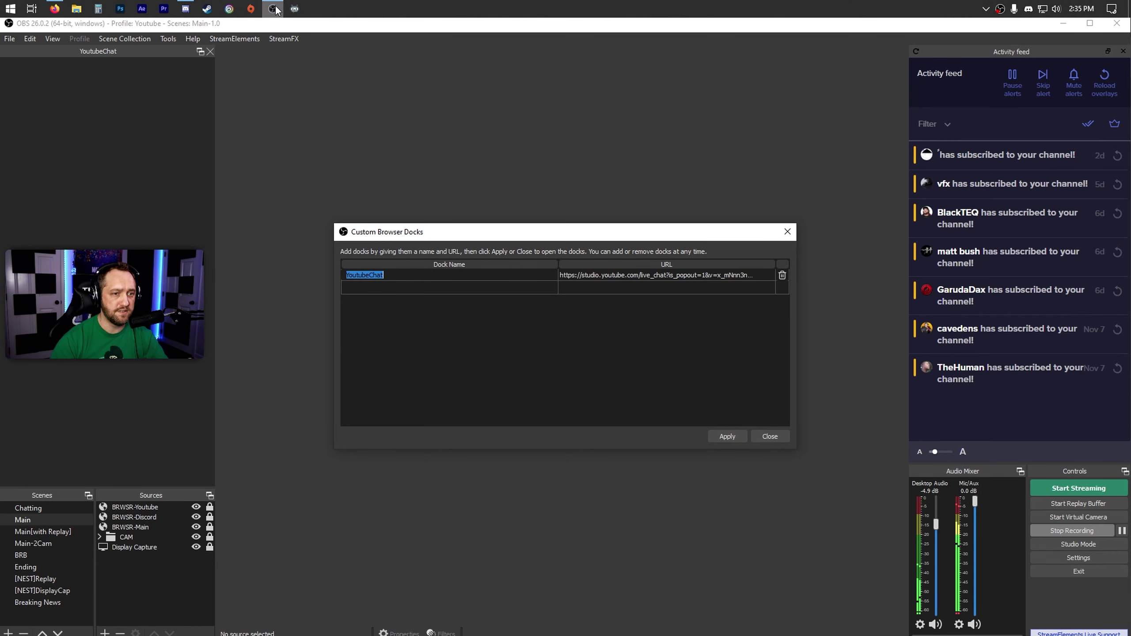
double_click(618, 273)
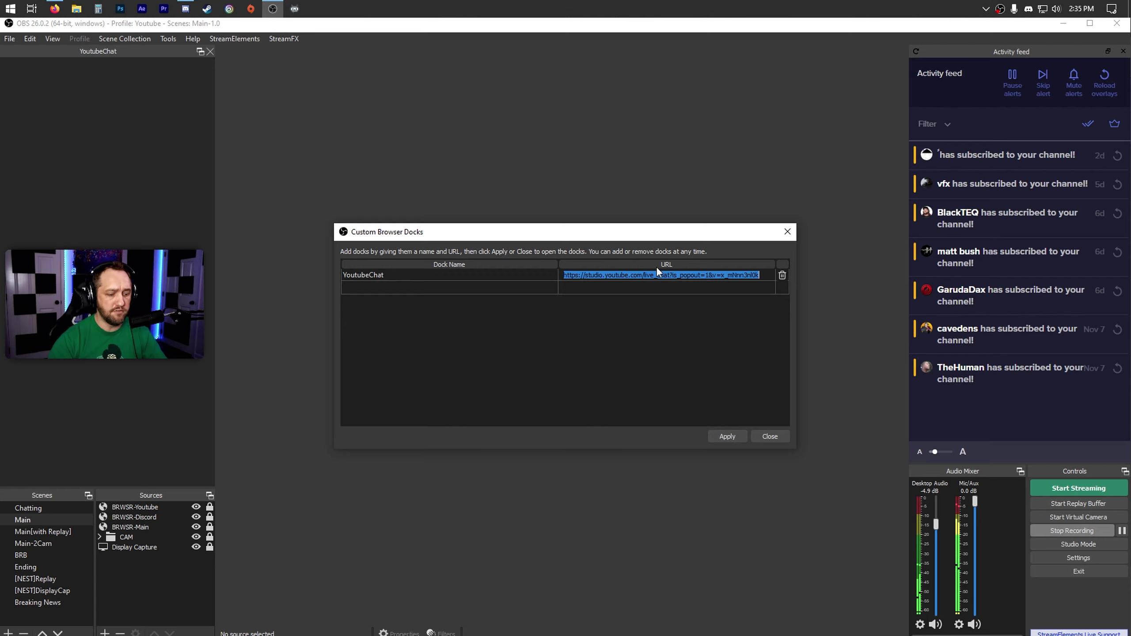
key(ctrl+v)
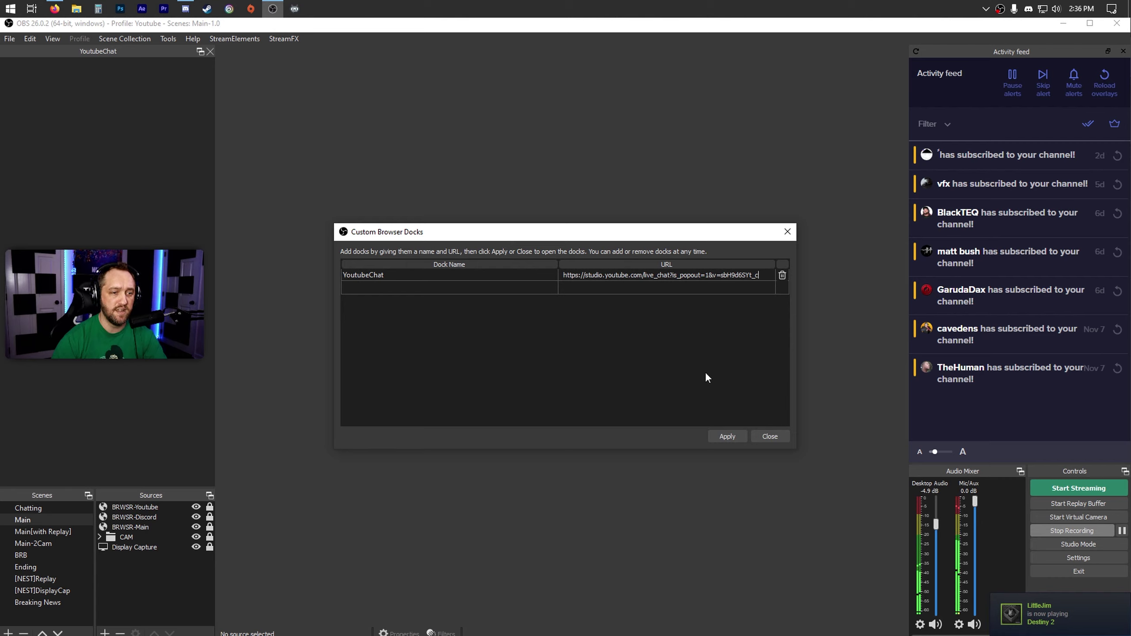
double_click(742, 275)
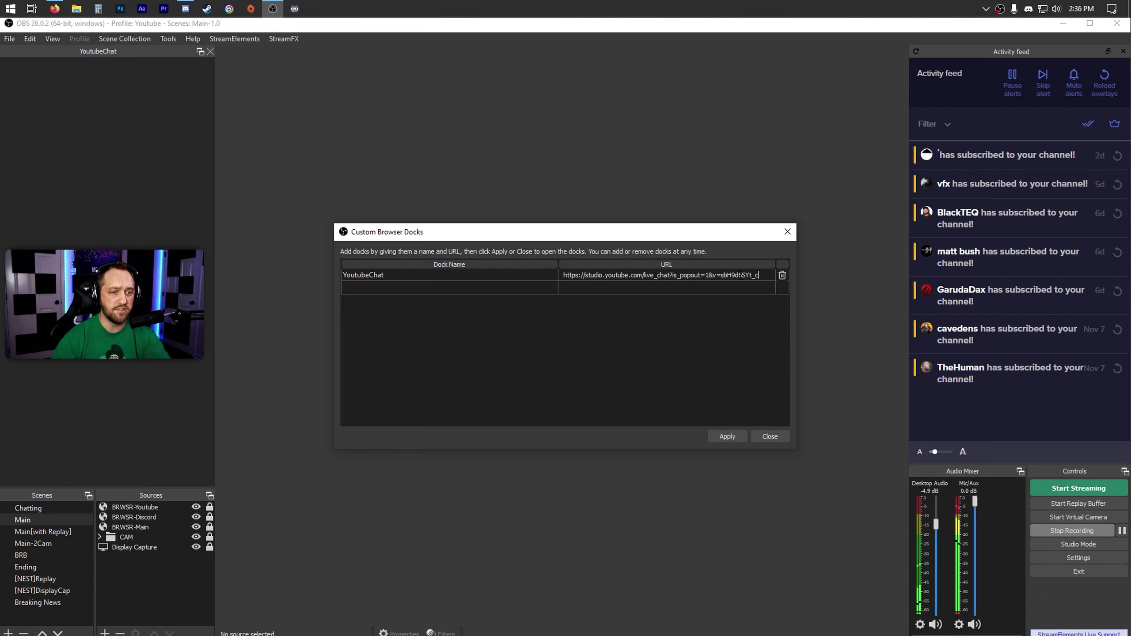
- Apply the new YoutubeChat URL, close the docks dialog, then open and dismiss the StreamElements menu
click(730, 438)
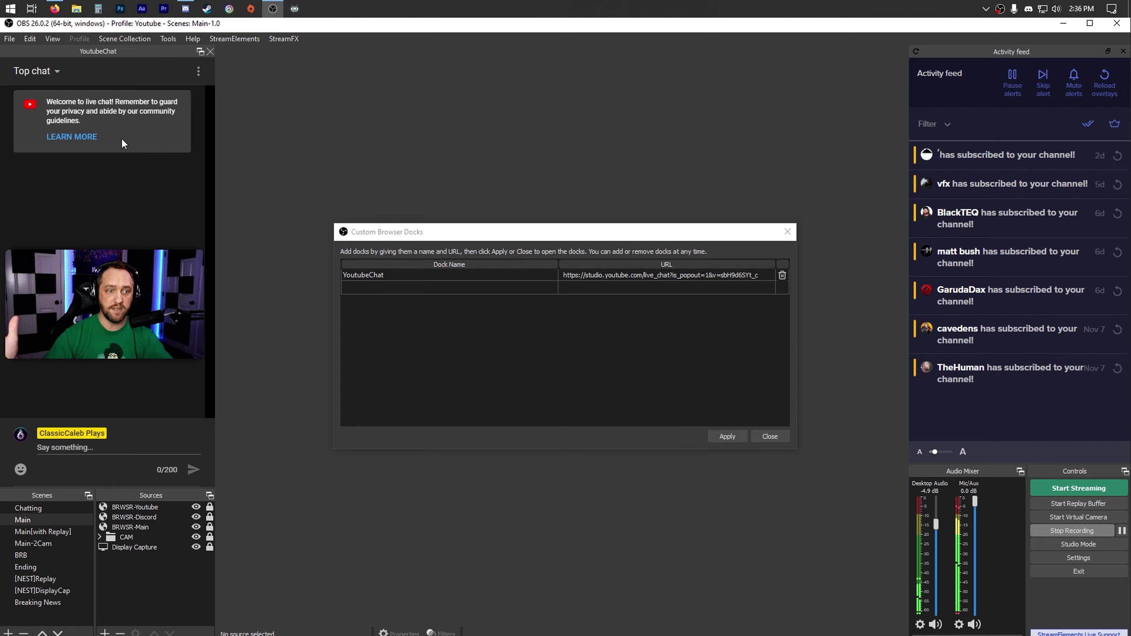
click(761, 435)
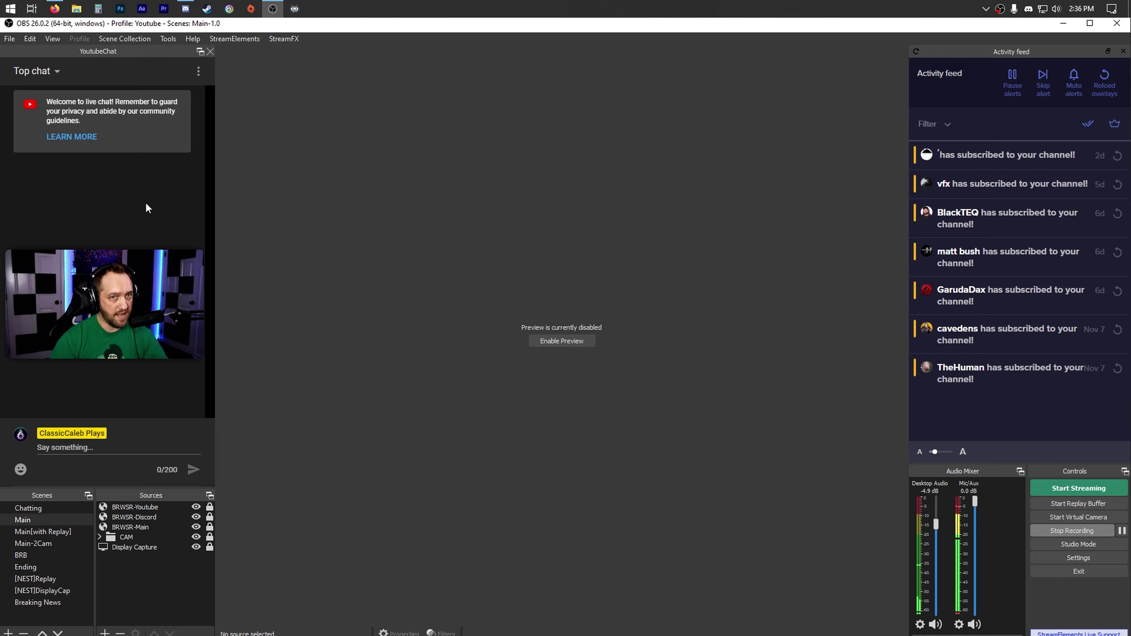
click(231, 37)
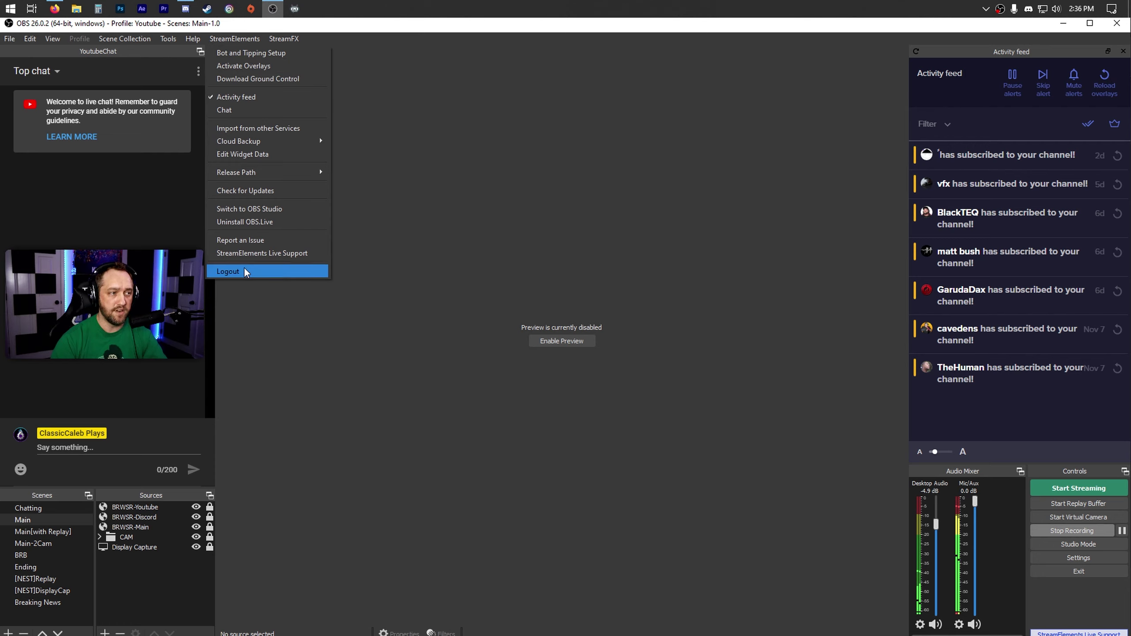
click(451, 205)
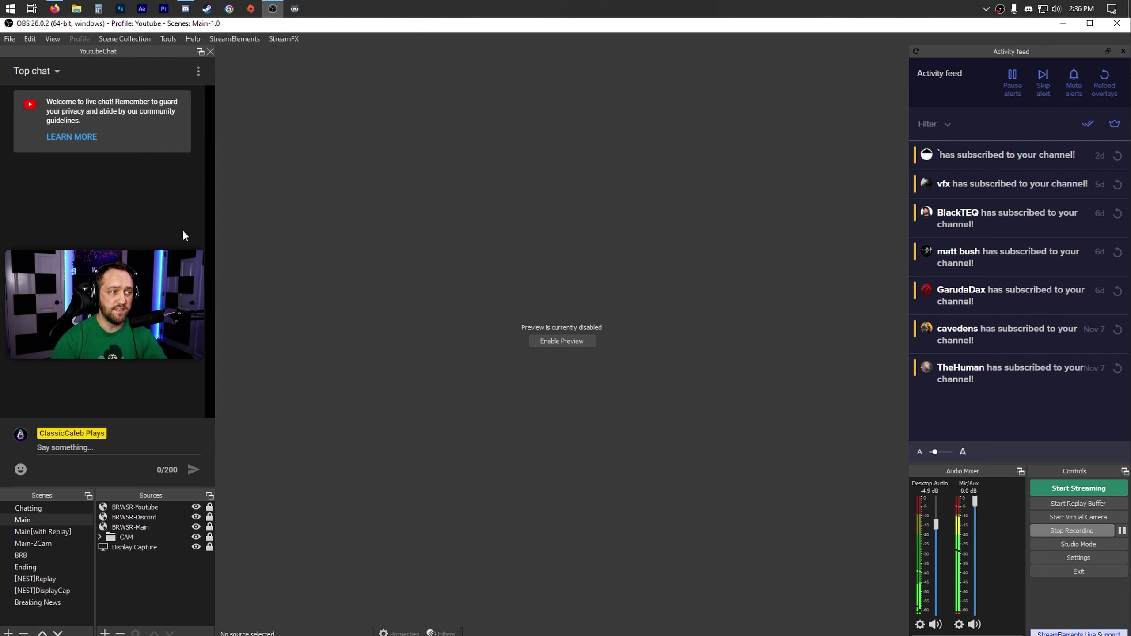